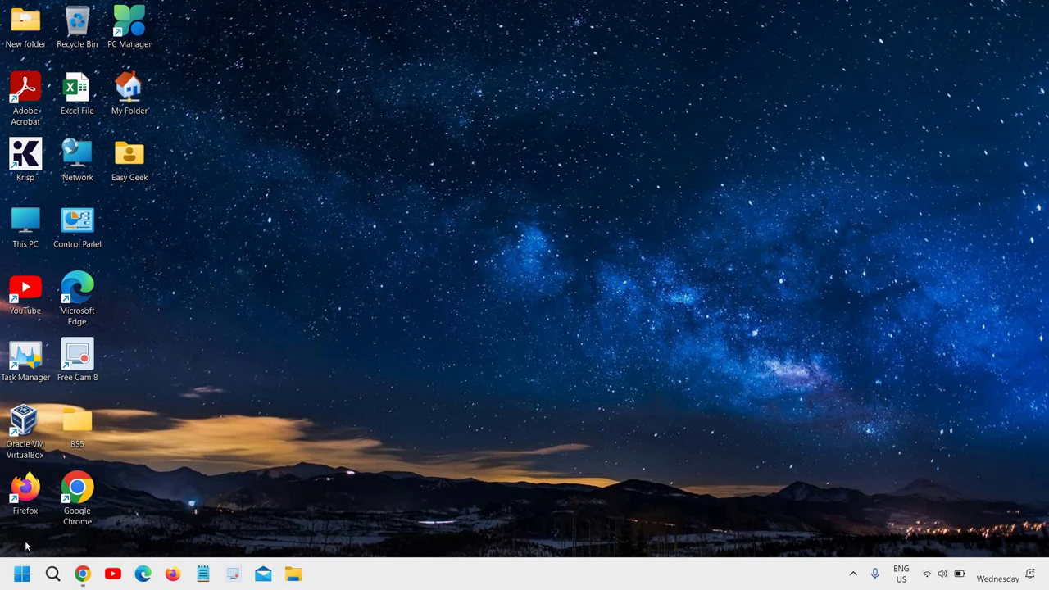
- Open the driver properties of the Intel(R) UHD Graphics display adaptor in Device Manager
right_click(21, 580)
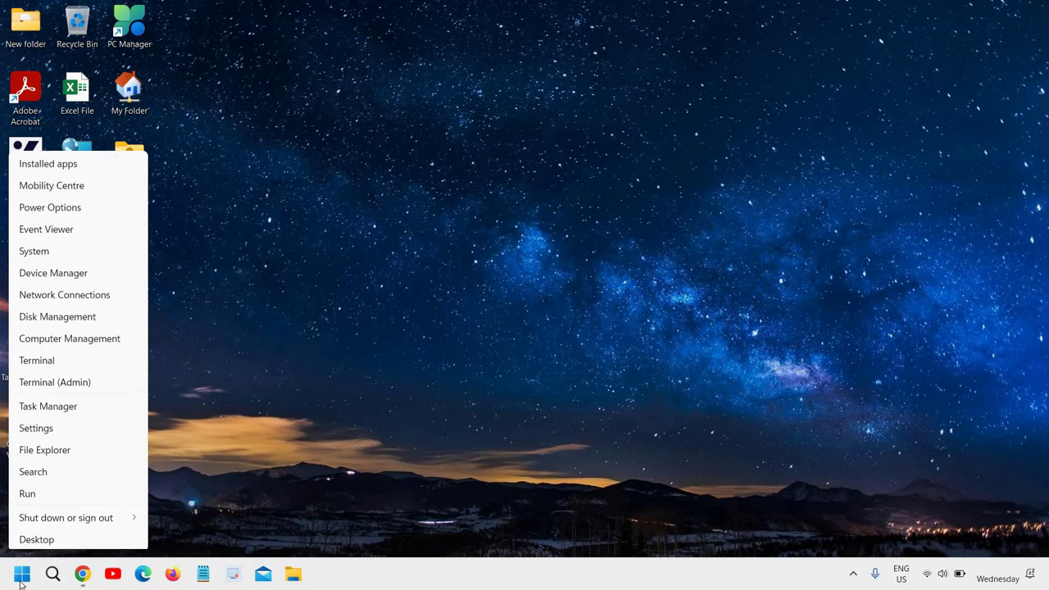
click(65, 274)
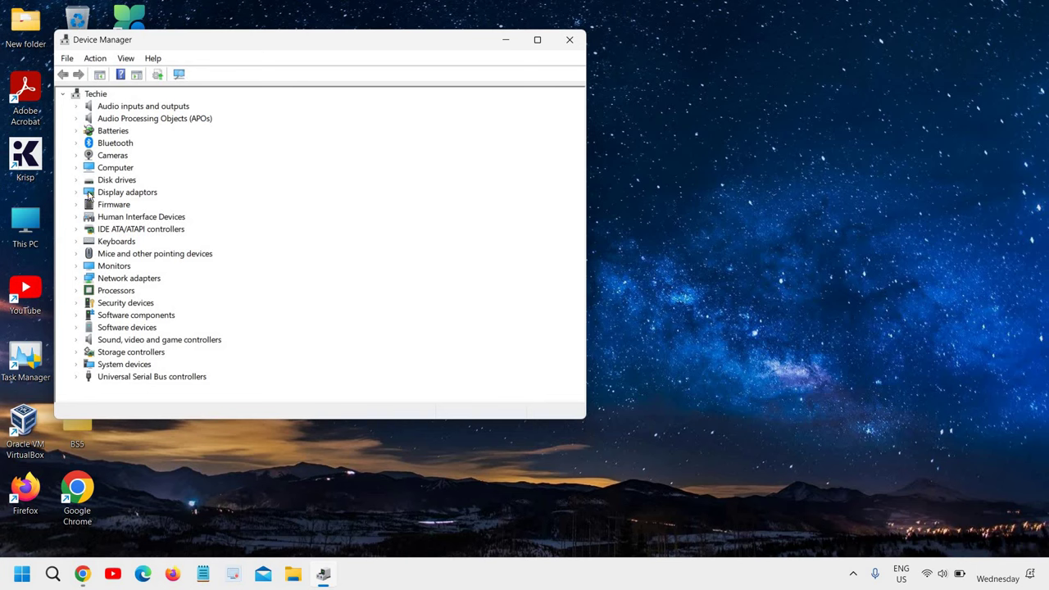
click(77, 191)
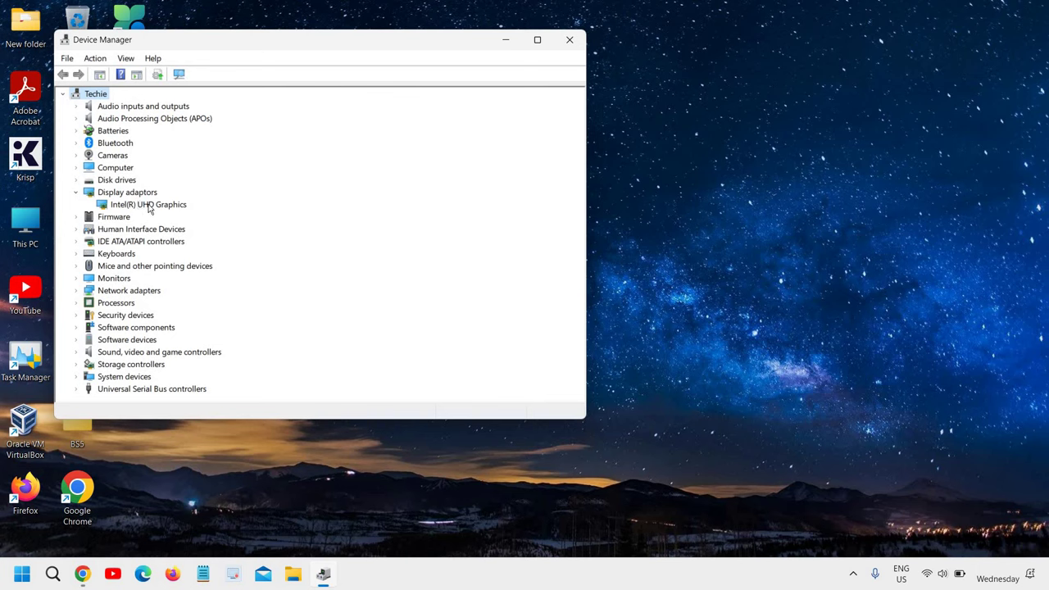
click(149, 207)
right_click(149, 206)
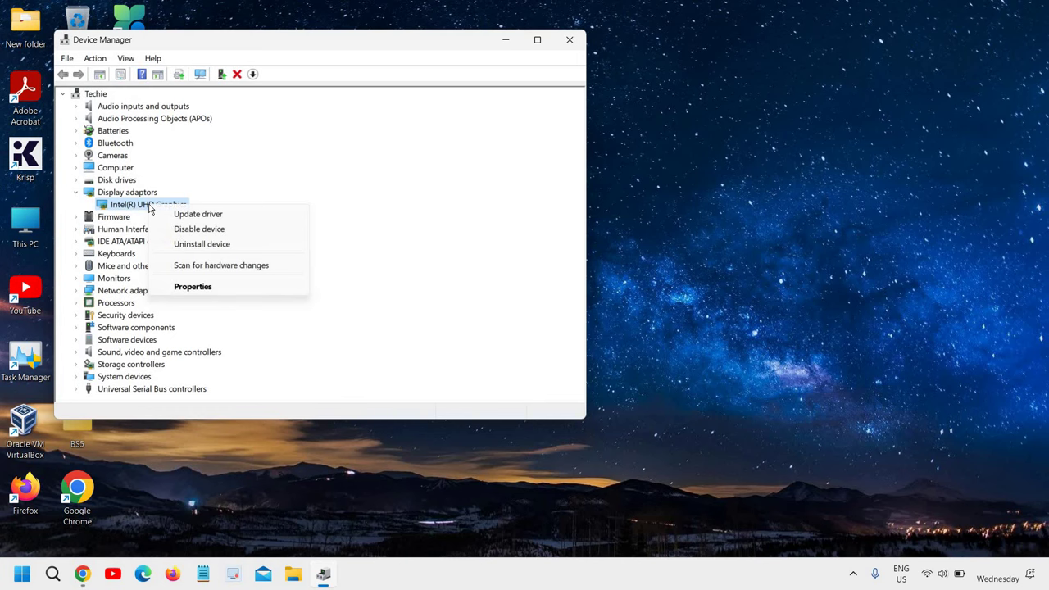
click(197, 288)
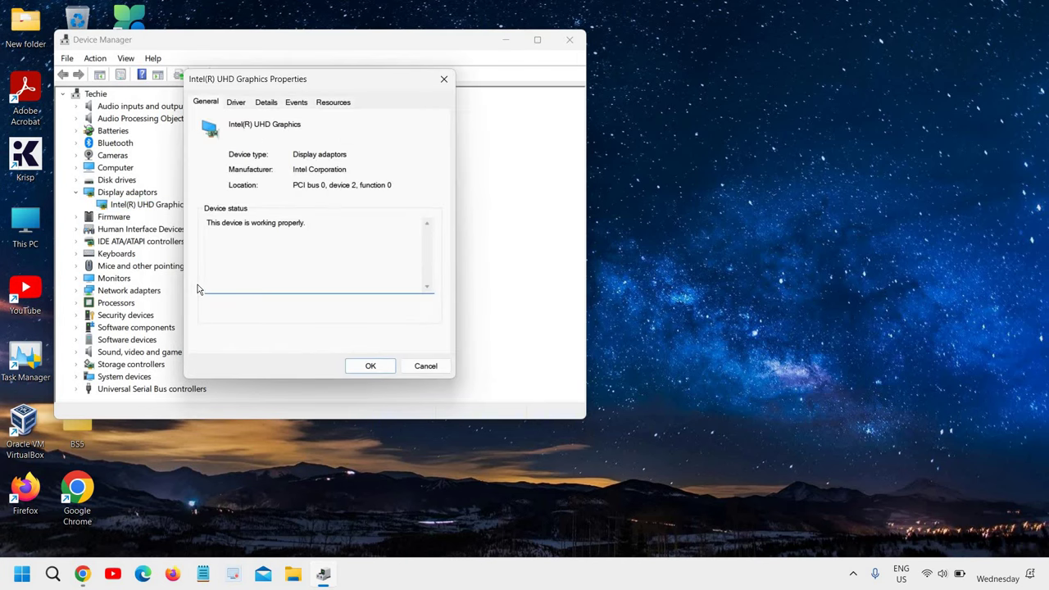
click(237, 104)
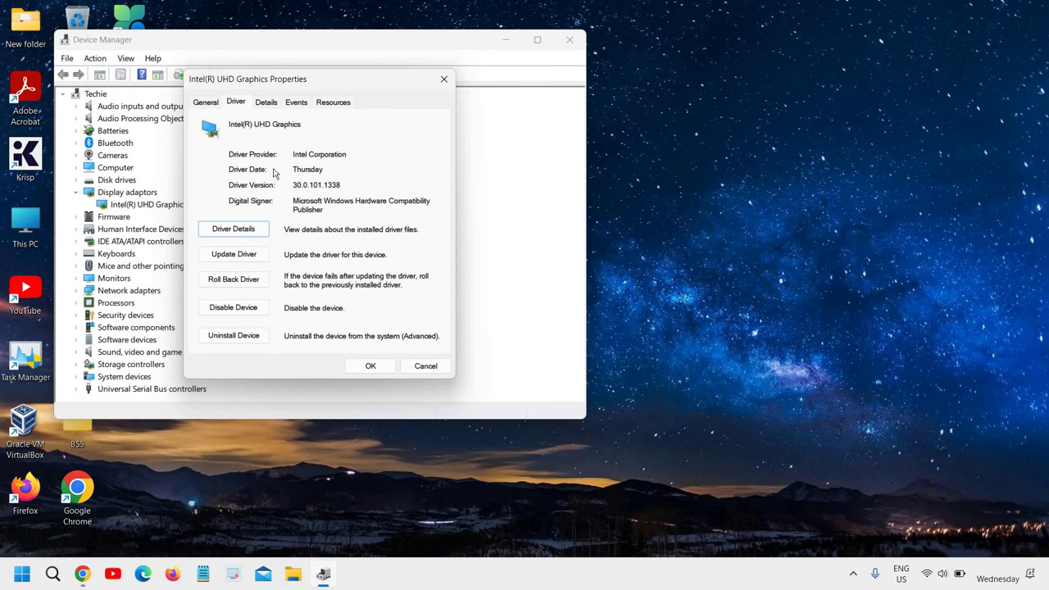
- Examine the driver date and highlight the driver version of the Intel(R) UHD Graphics adaptor
drag(333, 169, 300, 169)
drag(294, 184, 339, 187)
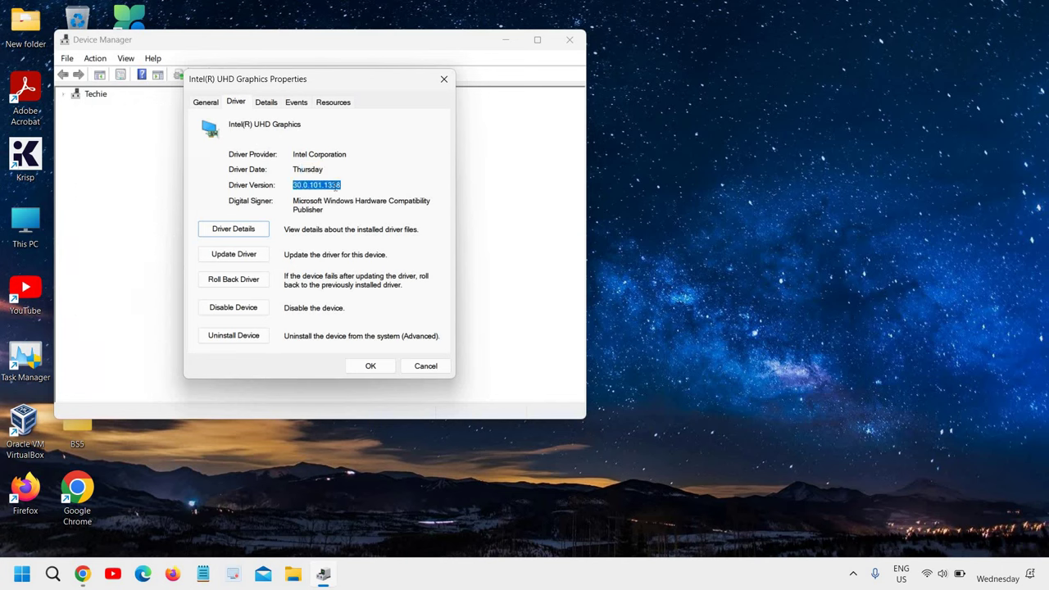
right_click(335, 190)
click(369, 232)
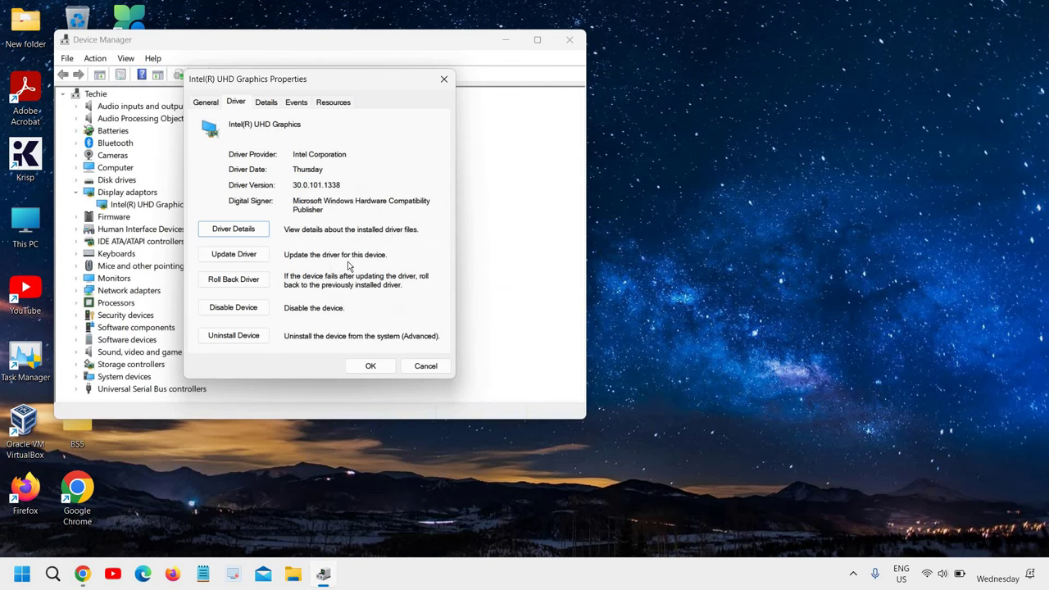
- Try to update the Intel(R) UHD Graphics driver with an automatic search, cancel it and close the adaptor's properties
click(235, 256)
click(278, 197)
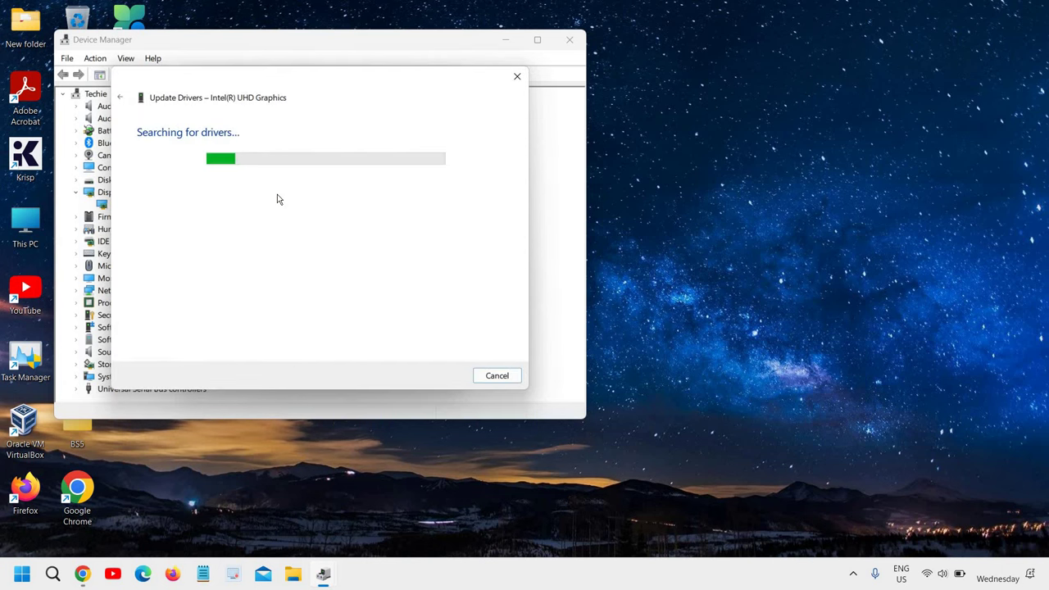
click(498, 377)
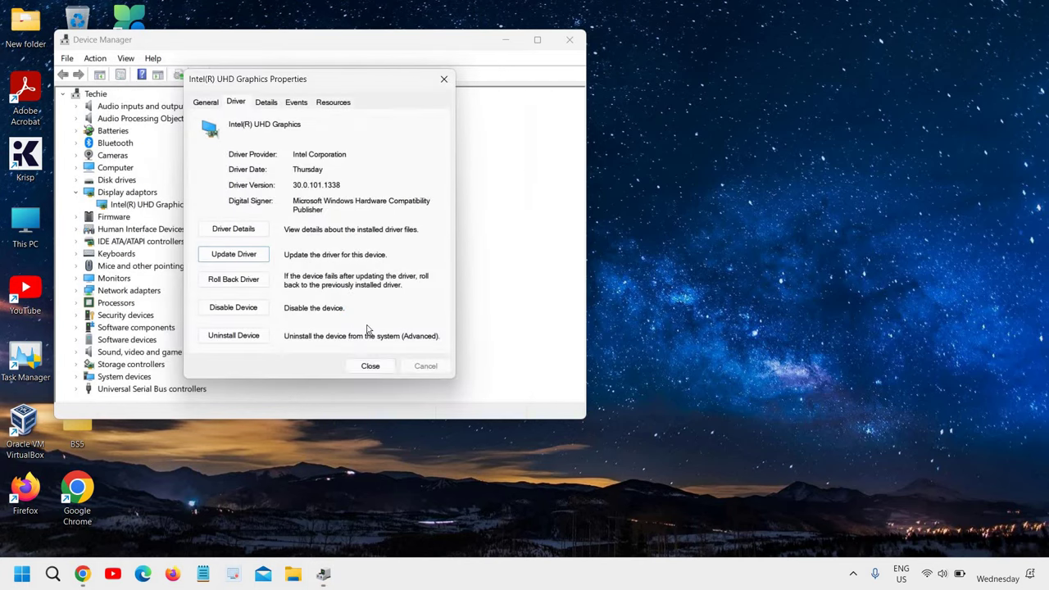
click(384, 366)
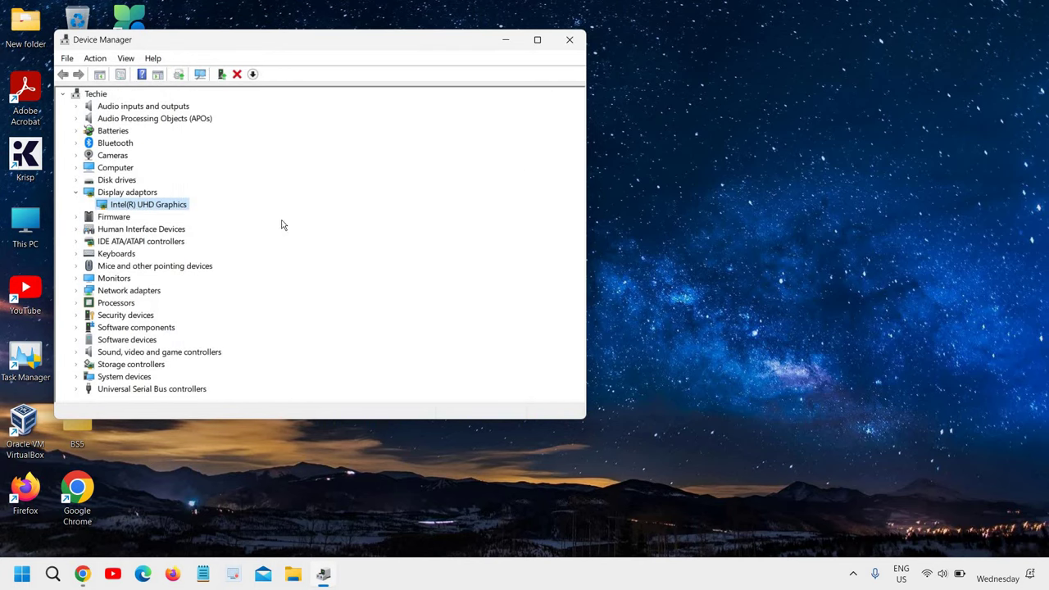
- Open the advanced options of Windows Update in Settings
right_click(16, 579)
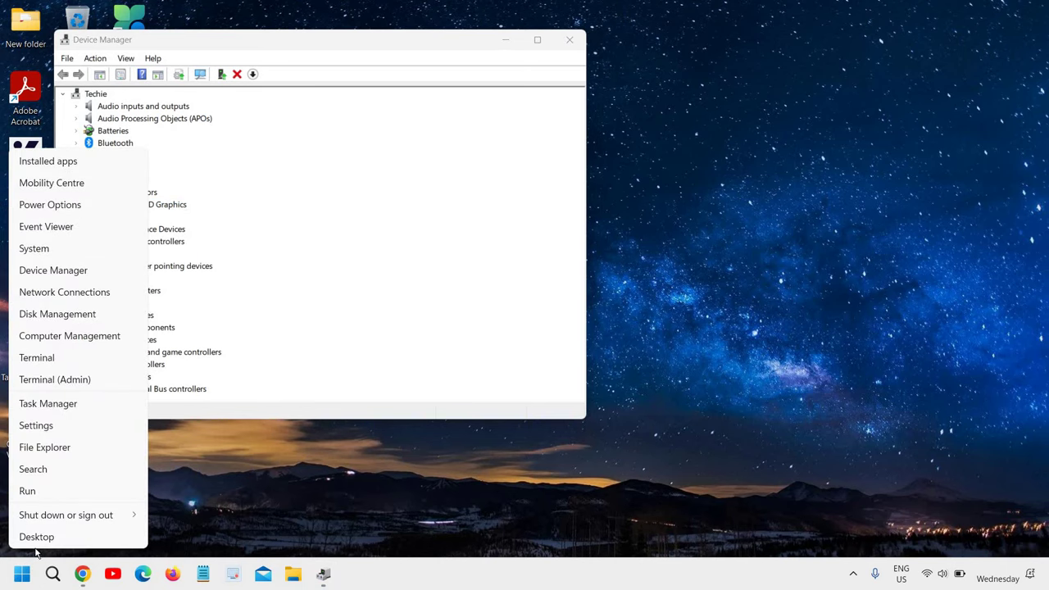
click(36, 428)
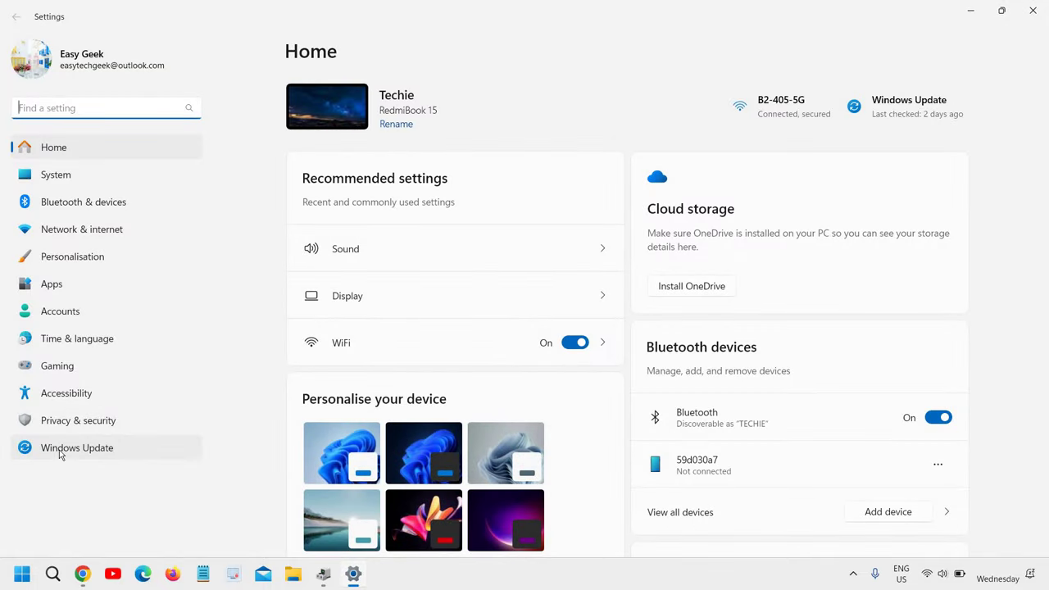
click(60, 454)
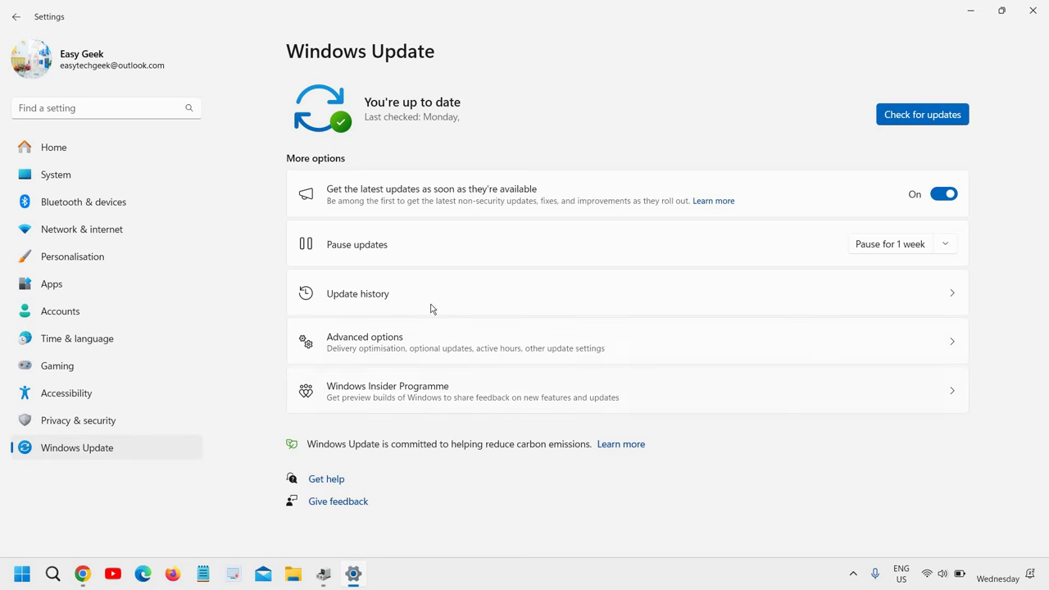
click(414, 354)
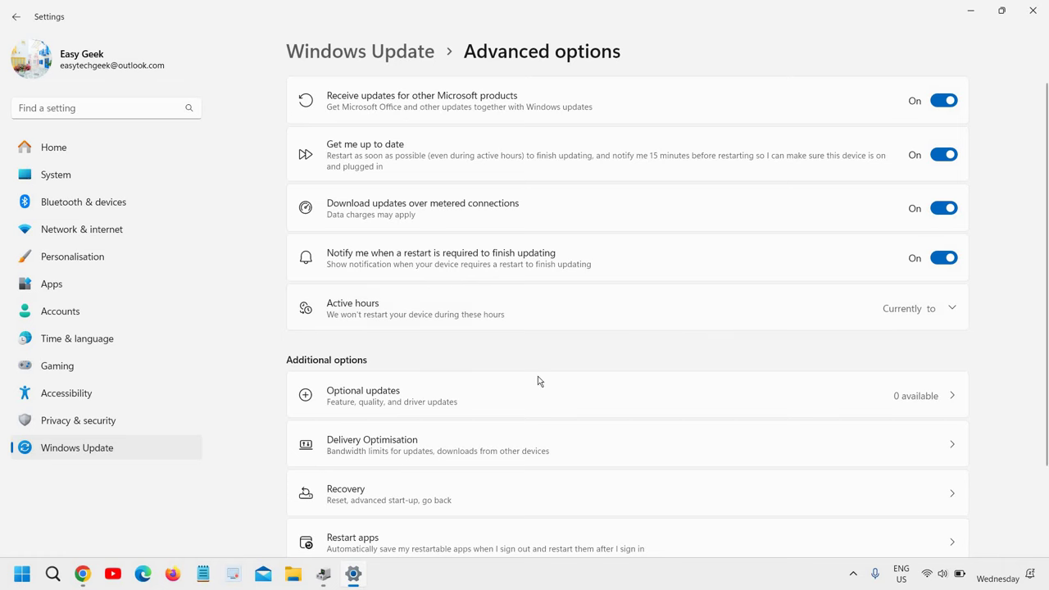
- View the Delivery Optimisation settings and check the optional updates, closing Settings when done
scroll(541, 381, down, 2)
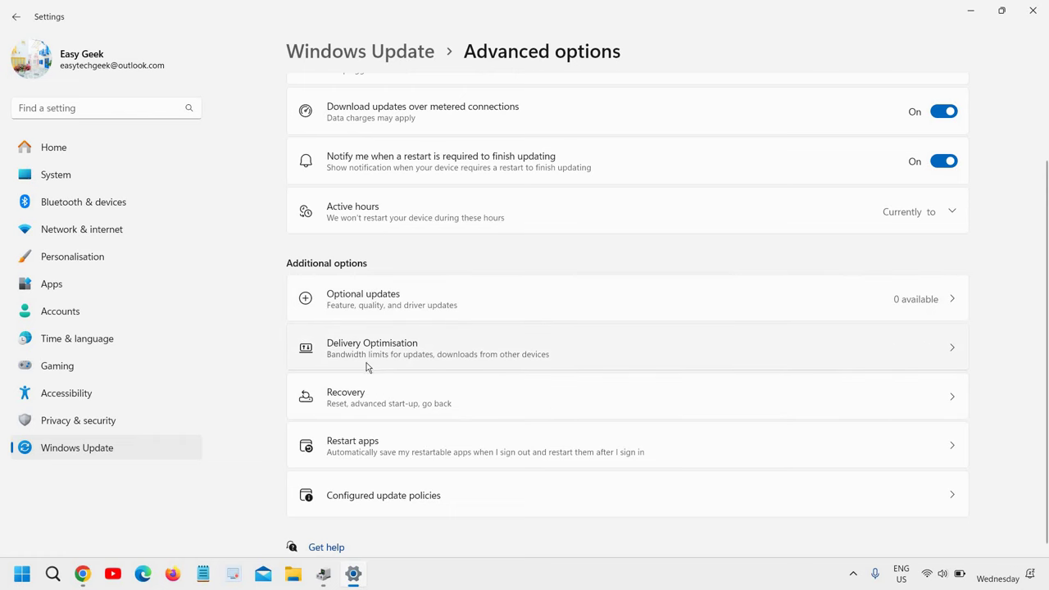
click(655, 359)
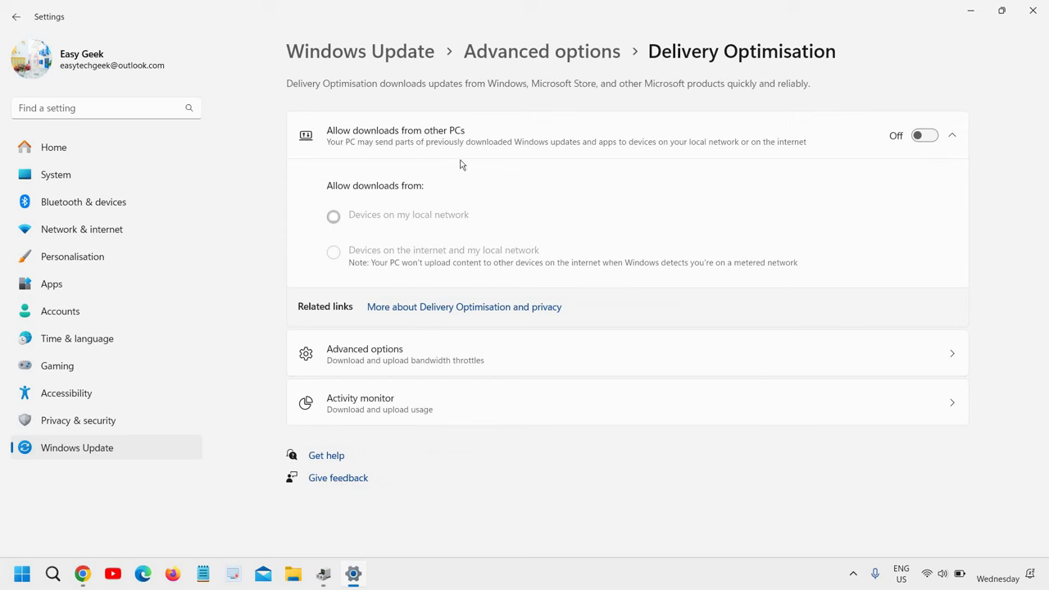
click(16, 18)
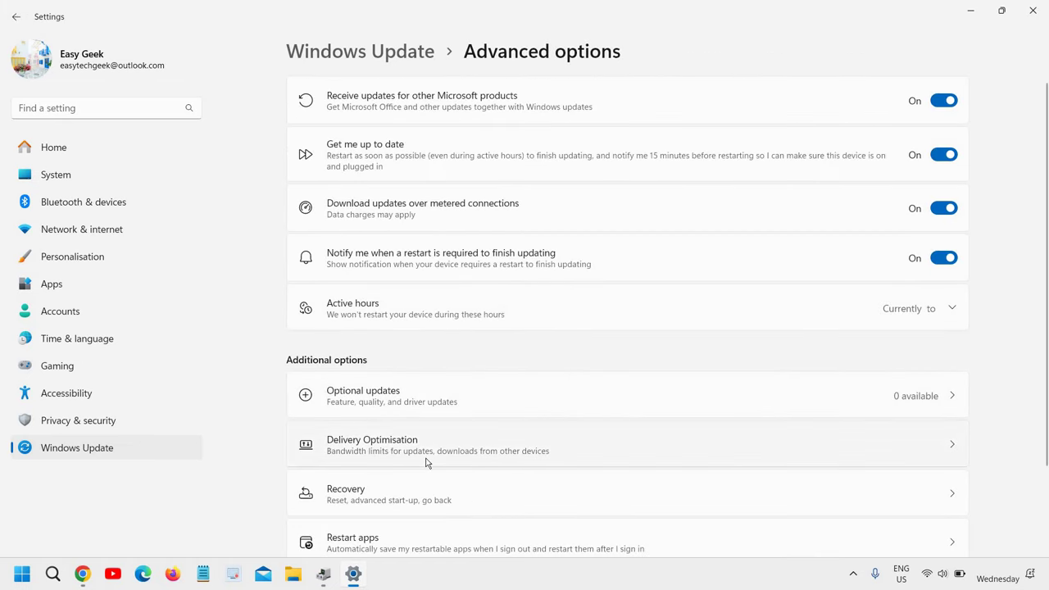
click(441, 406)
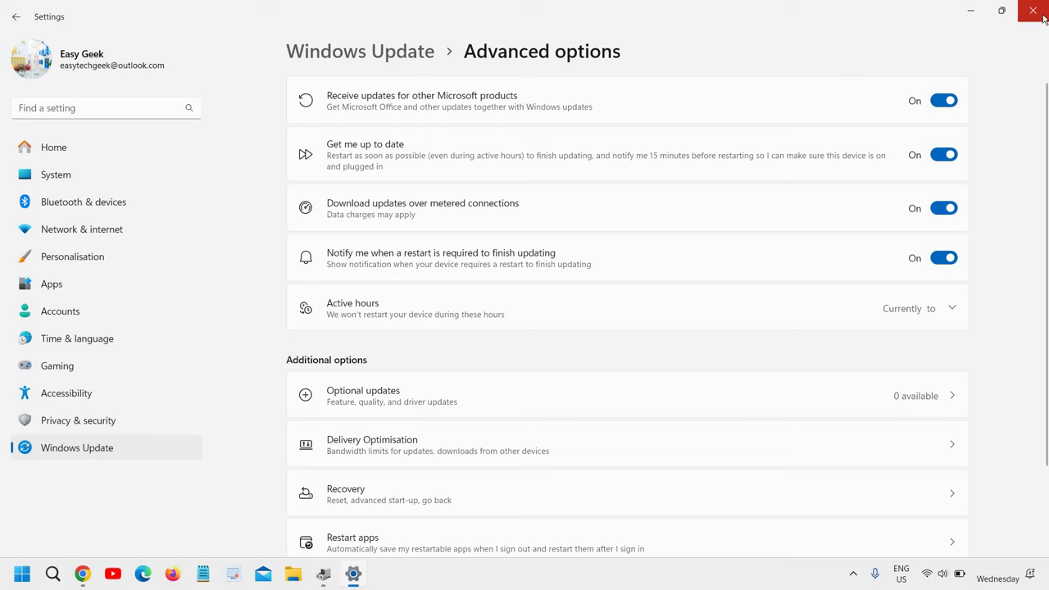
click(1033, 10)
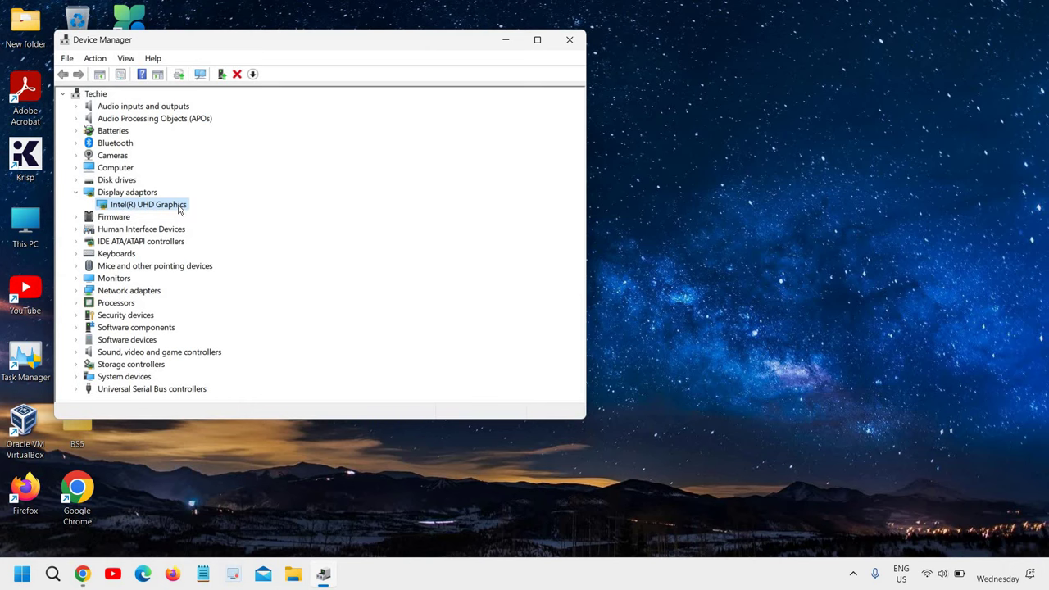
- Switch to Microsoft Edge, maximize its window and search the web for "amd drivers"
click(152, 575)
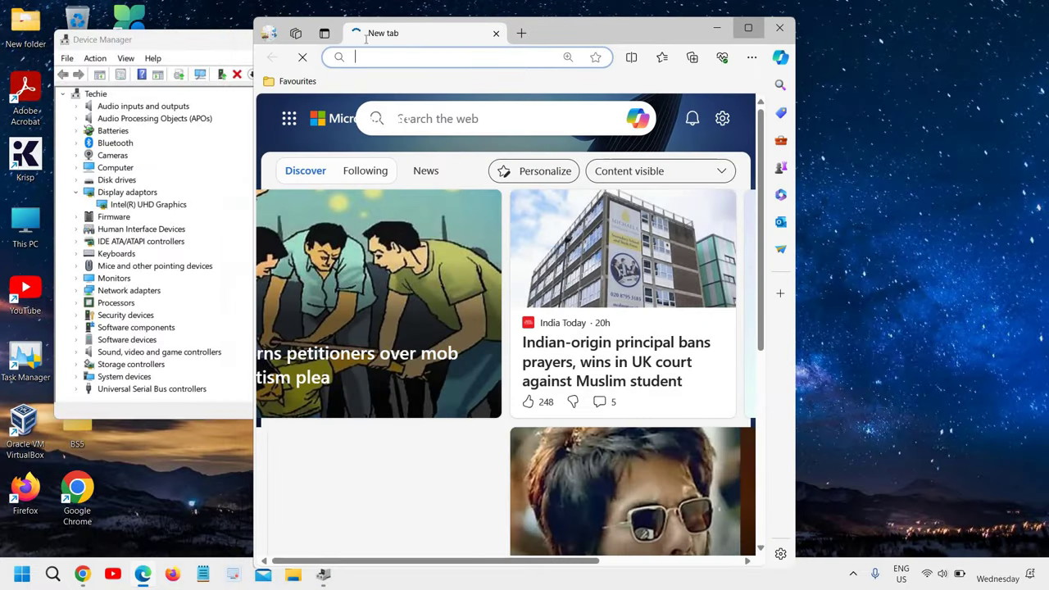
click(749, 27)
click(343, 39)
text(amd )
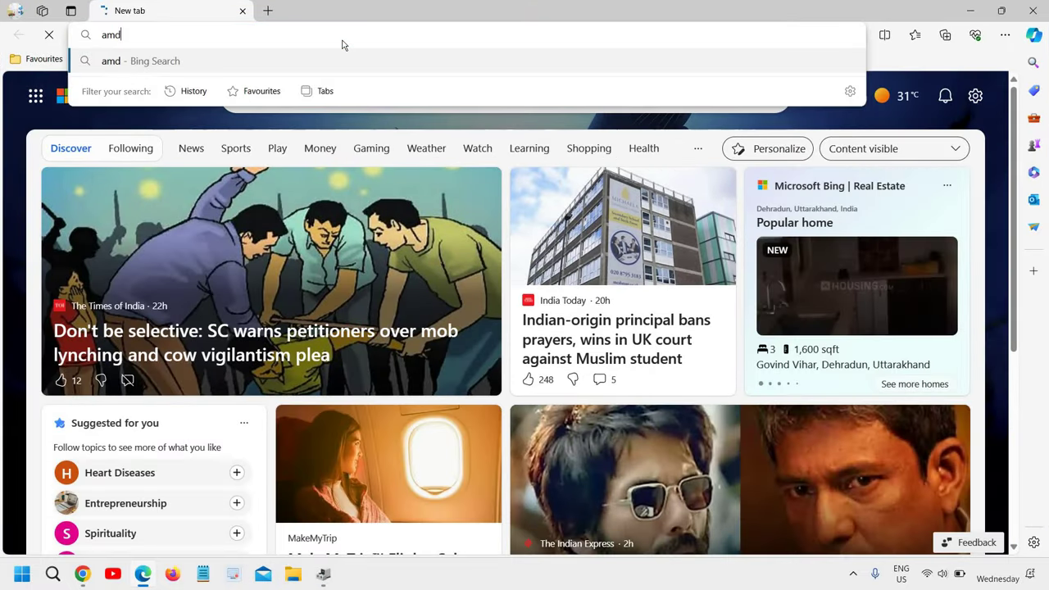
text(drivers)
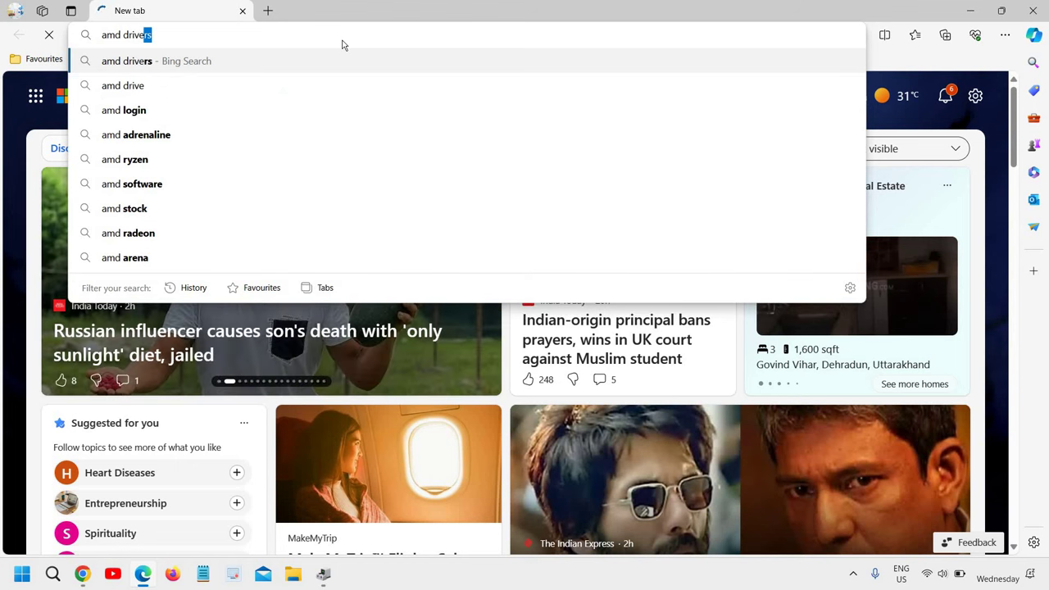
key(Return)
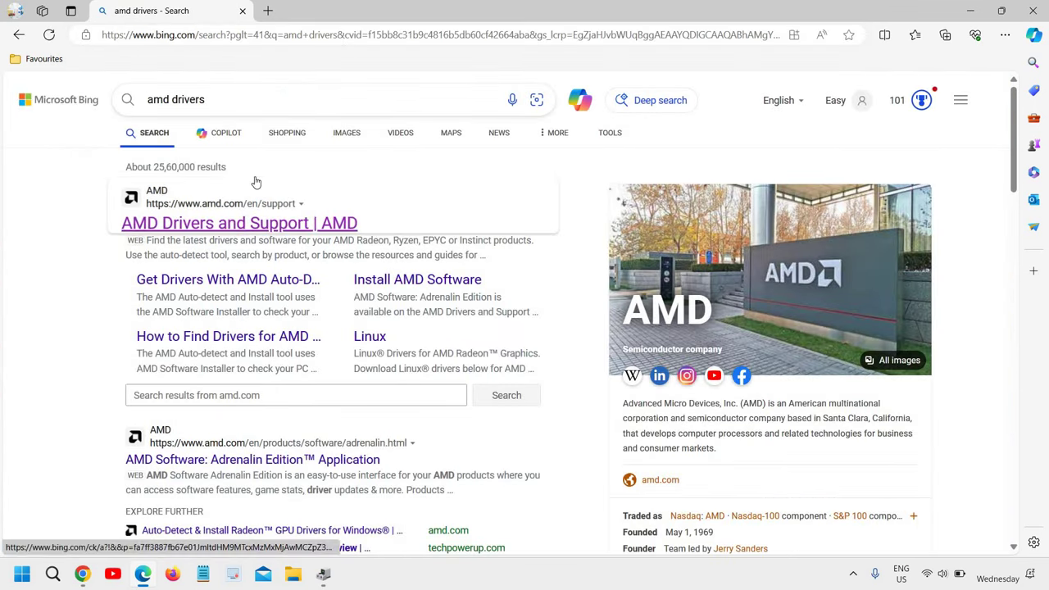
- Search for "nvidia drivers" and view the product types on NVIDIA's official driver download page
double_click(244, 102)
key(BackSpace)
key(BackSpace)
key(BackSpace)
key(BackSpace)
key(BackSpace)
text(nvidia)
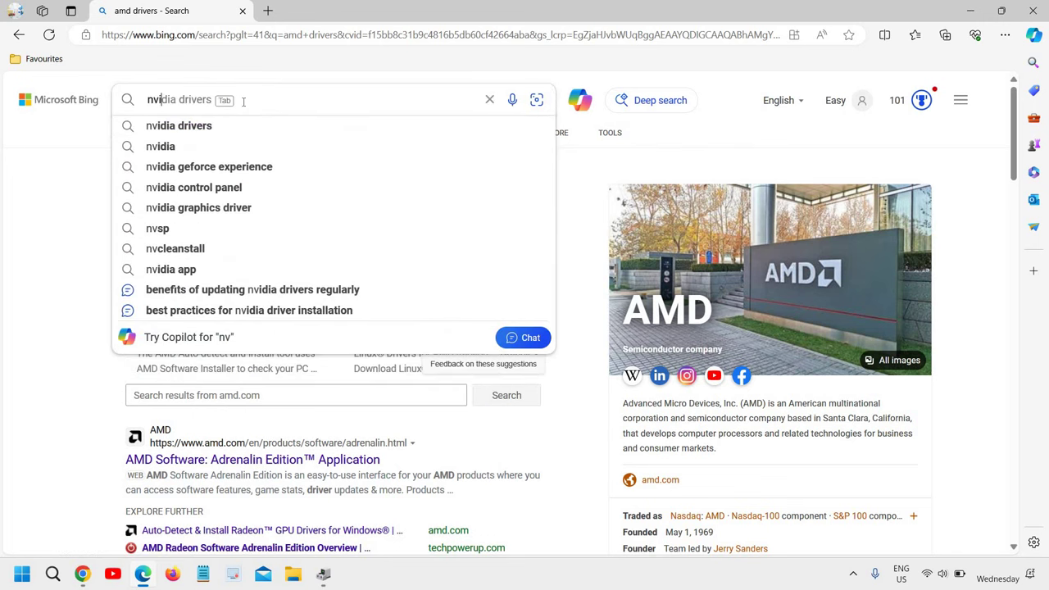
text( drivers)
key(Return)
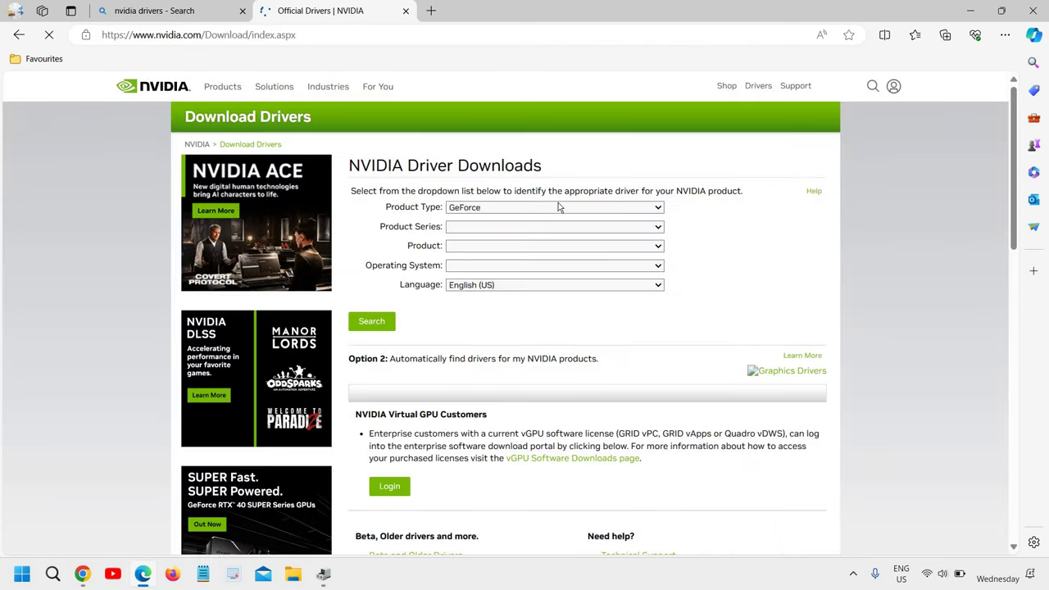
click(563, 210)
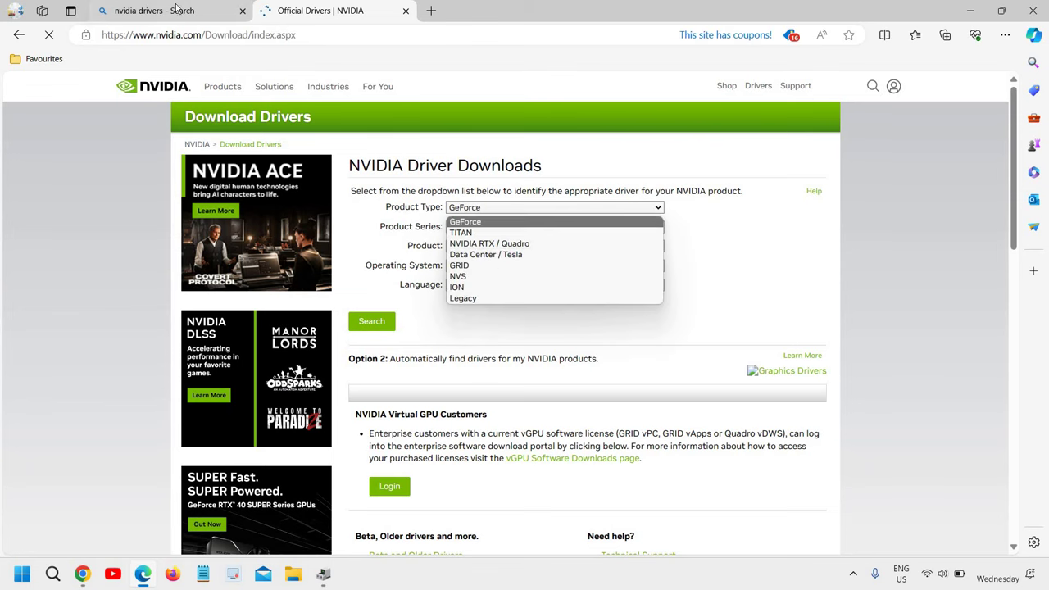
- Close Device Manager and the web browser
key(alt+Tab)
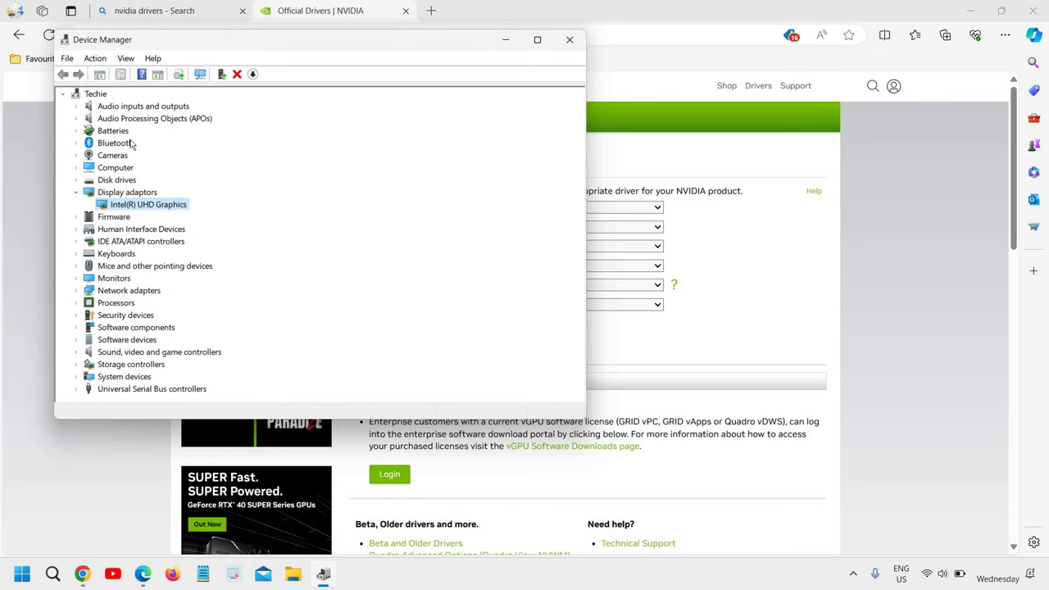
click(570, 40)
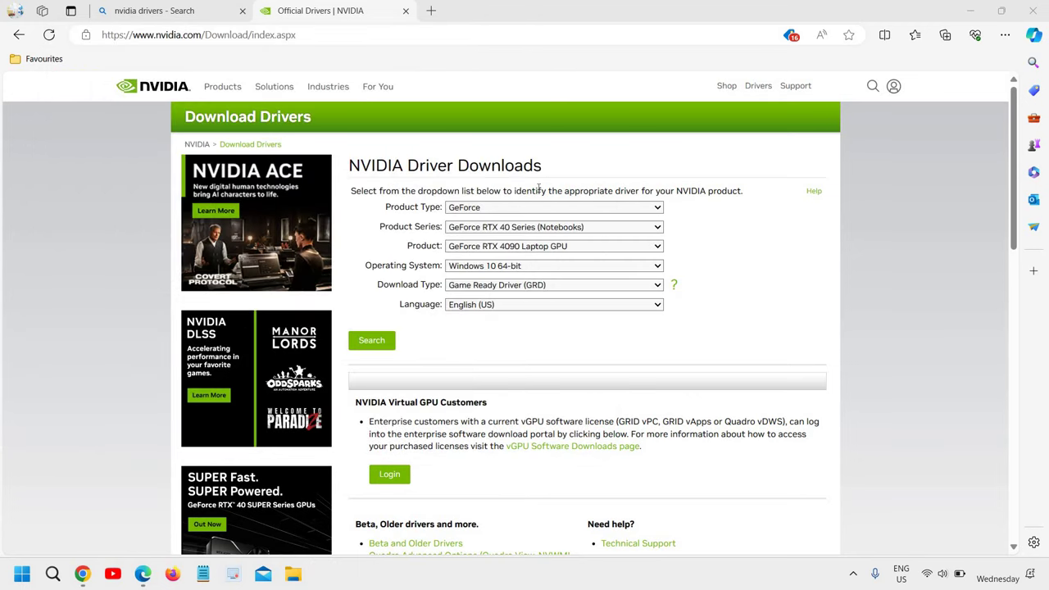
click(1033, 11)
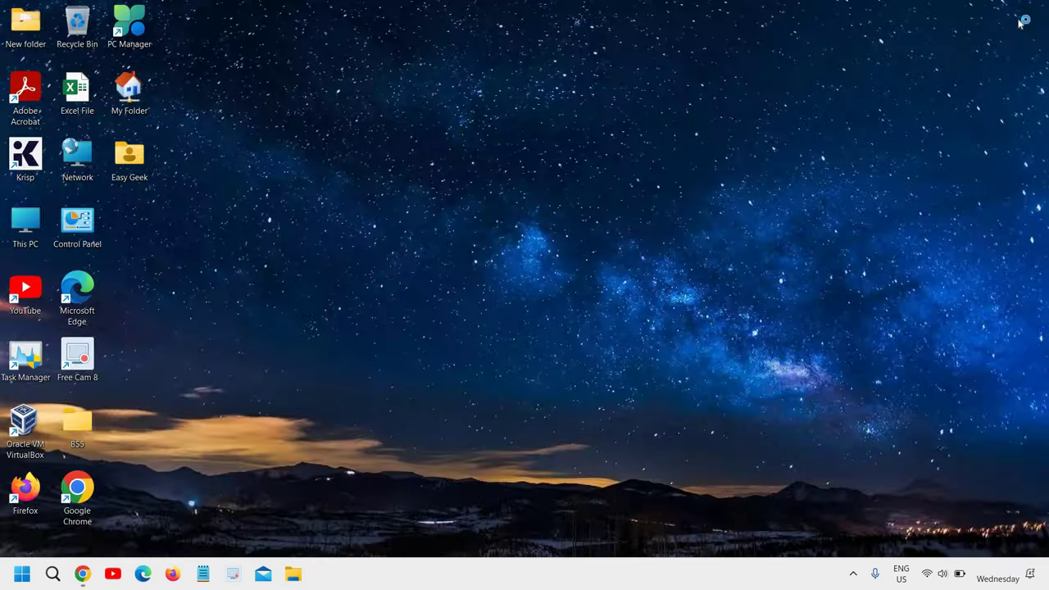